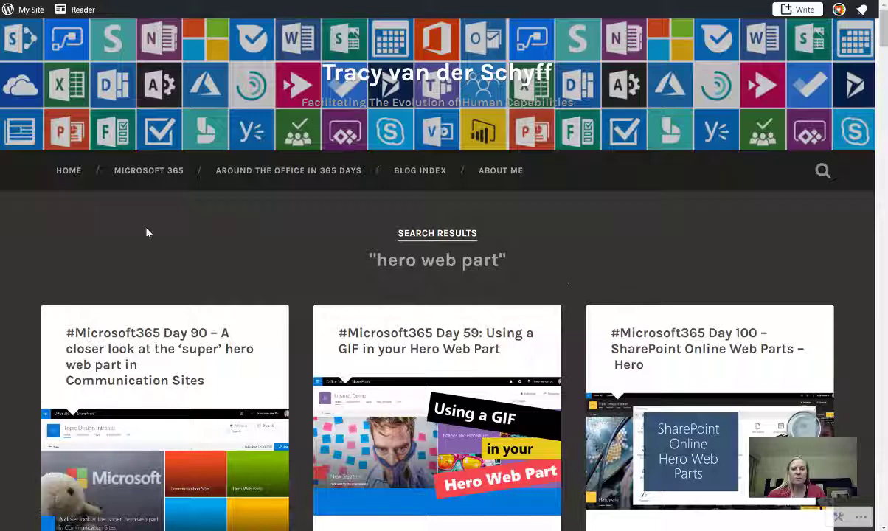
Examine the Day 90 blog post on the hero web part, including its introduction and the Showcase and Topic Design sections
{"action": "scroll", "coordinate": [138, 381], "scroll_direction": "down", "scroll_amount": 2}
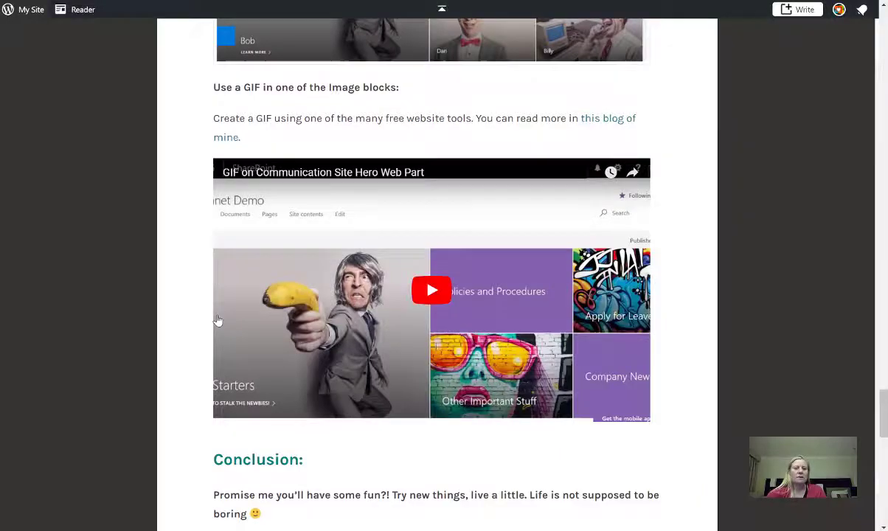
{"action": "scroll", "coordinate": [218, 318], "scroll_direction": "up", "scroll_amount": 15}
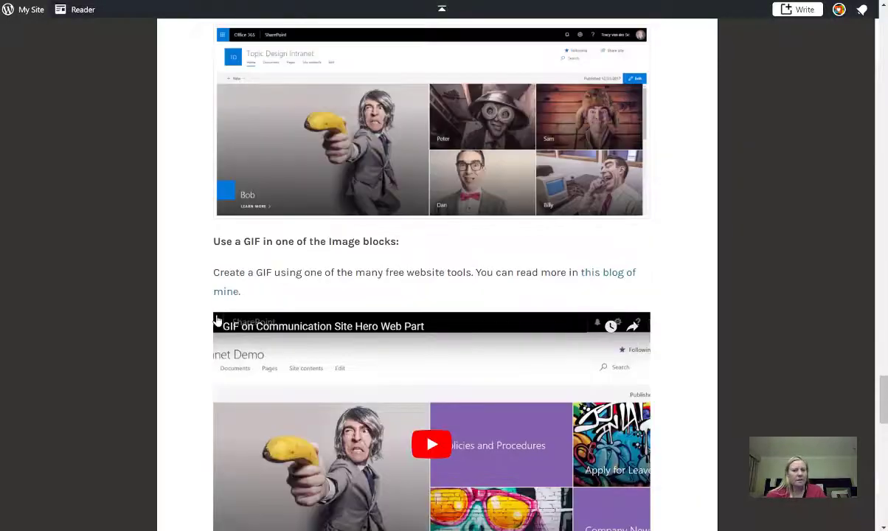
{"action": "scroll", "coordinate": [218, 319], "scroll_direction": "up", "scroll_amount": 15}
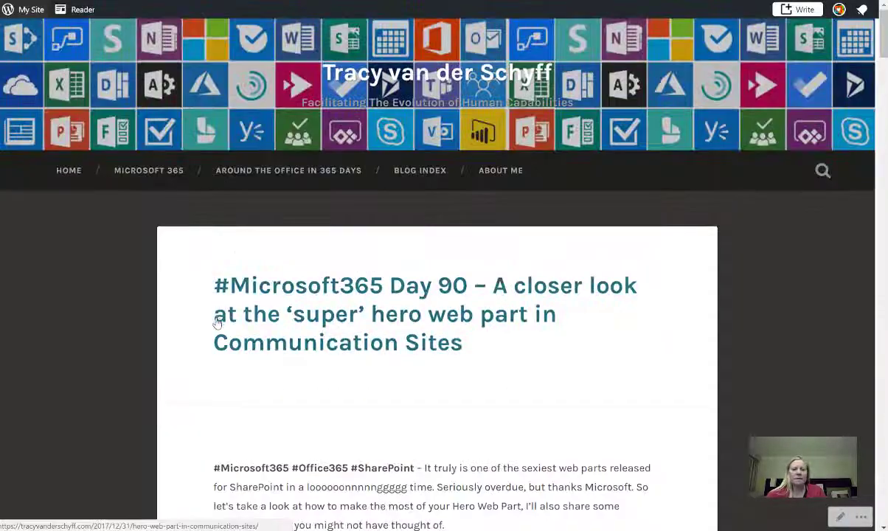
{"action": "scroll", "coordinate": [219, 319], "scroll_direction": "down", "scroll_amount": 8}
{"action": "scroll", "coordinate": [216, 322], "scroll_direction": "up", "scroll_amount": 3}
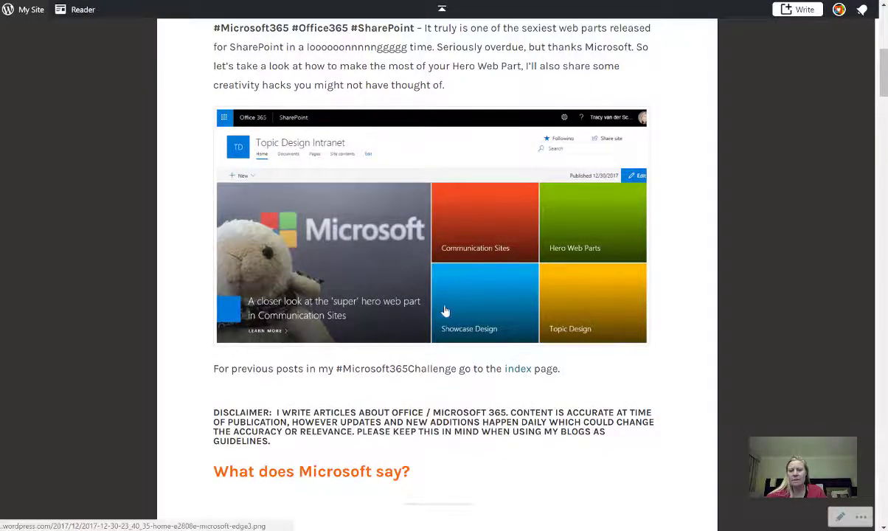
{"action": "scroll", "coordinate": [444, 309], "scroll_direction": "down", "scroll_amount": 15}
{"action": "scroll", "coordinate": [624, 233], "scroll_direction": "down", "scroll_amount": 2}
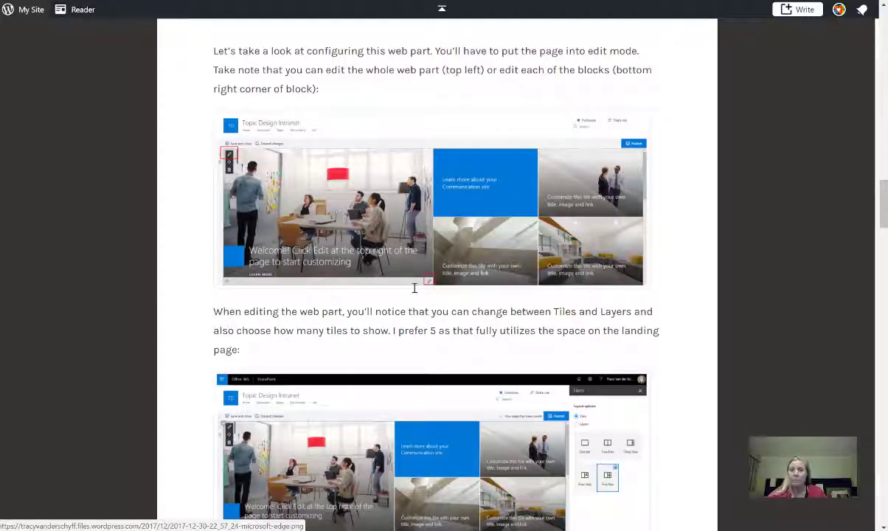
{"action": "scroll", "coordinate": [424, 298], "scroll_direction": "up", "scroll_amount": 10}
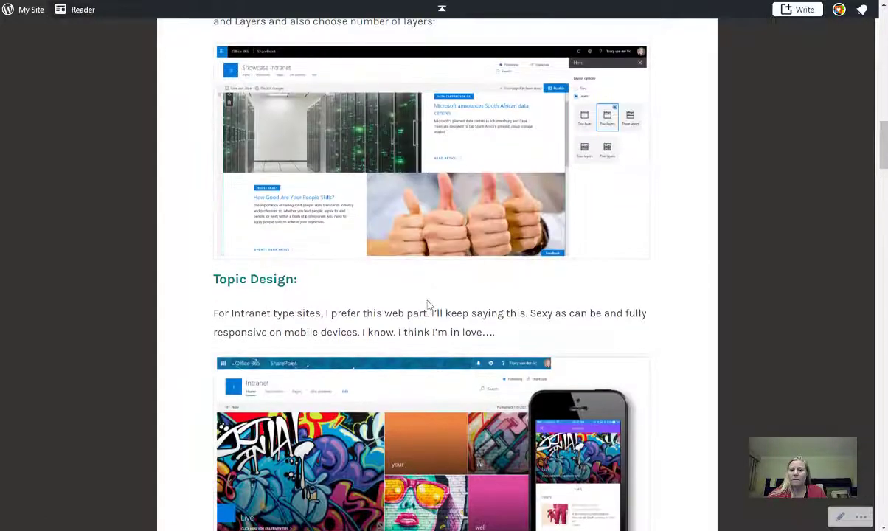
{"action": "scroll", "coordinate": [428, 304], "scroll_direction": "up", "scroll_amount": 12}
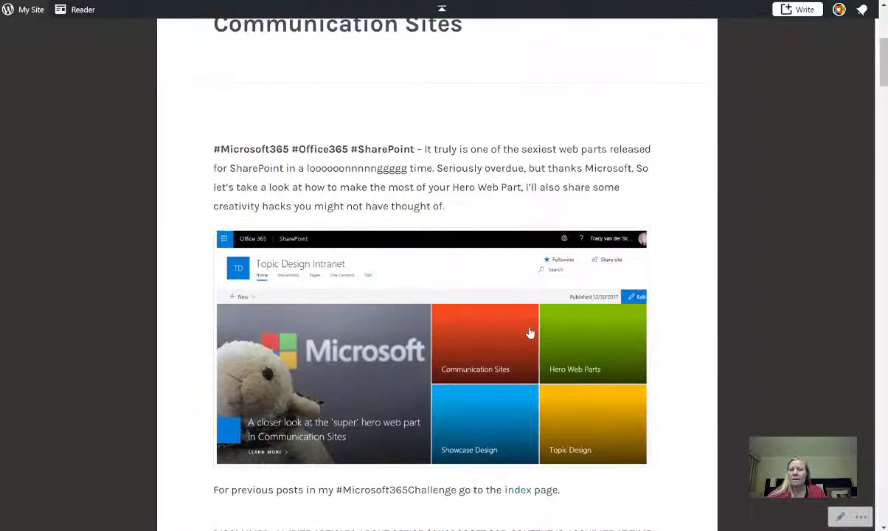
{"action": "scroll", "coordinate": [451, 439], "scroll_direction": "down", "scroll_amount": 12}
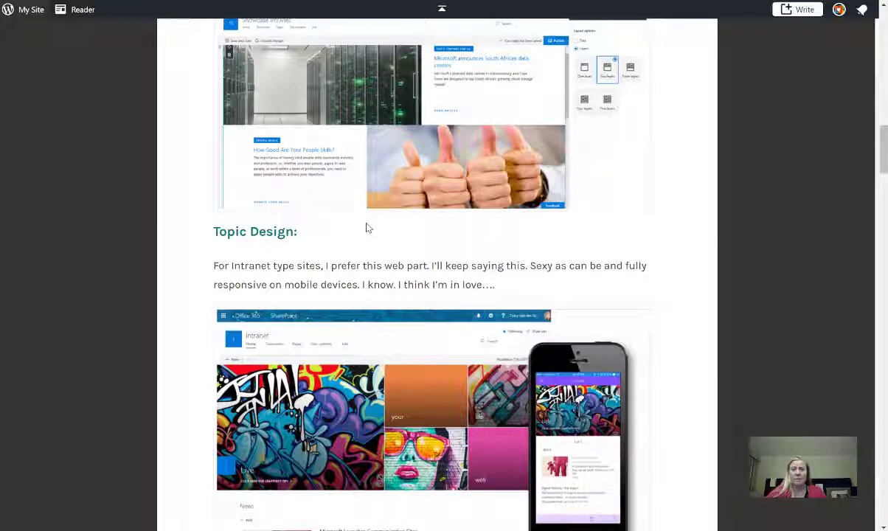
{"action": "scroll", "coordinate": [385, 226], "scroll_direction": "down", "scroll_amount": 2}
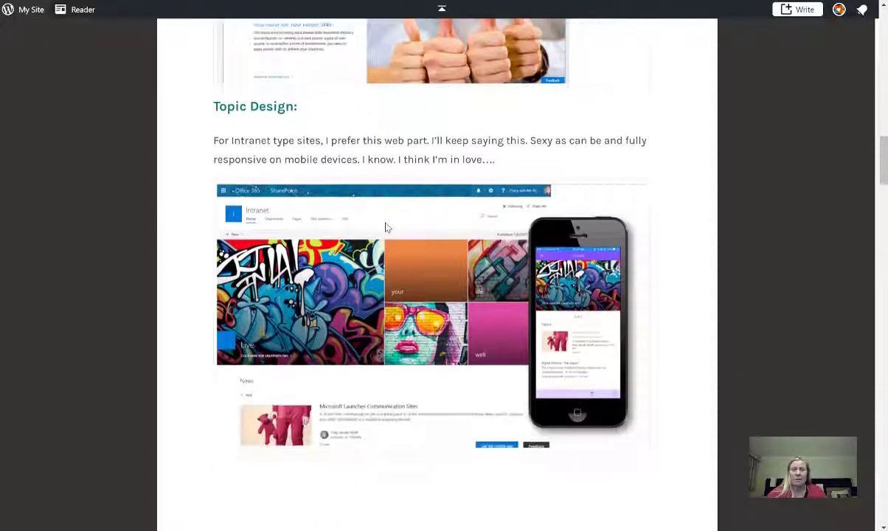
{"action": "scroll", "coordinate": [457, 253], "scroll_direction": "up", "scroll_amount": 15}
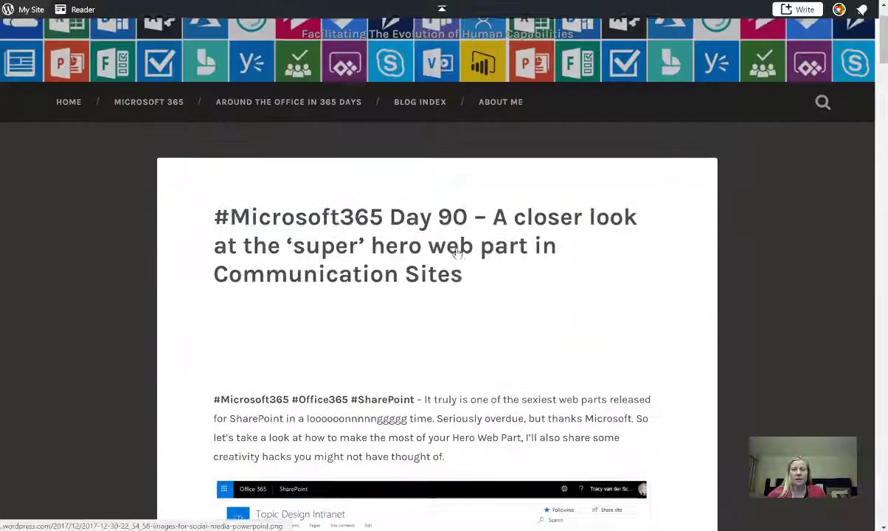
{"action": "scroll", "coordinate": [457, 253], "scroll_direction": "down", "scroll_amount": 3}
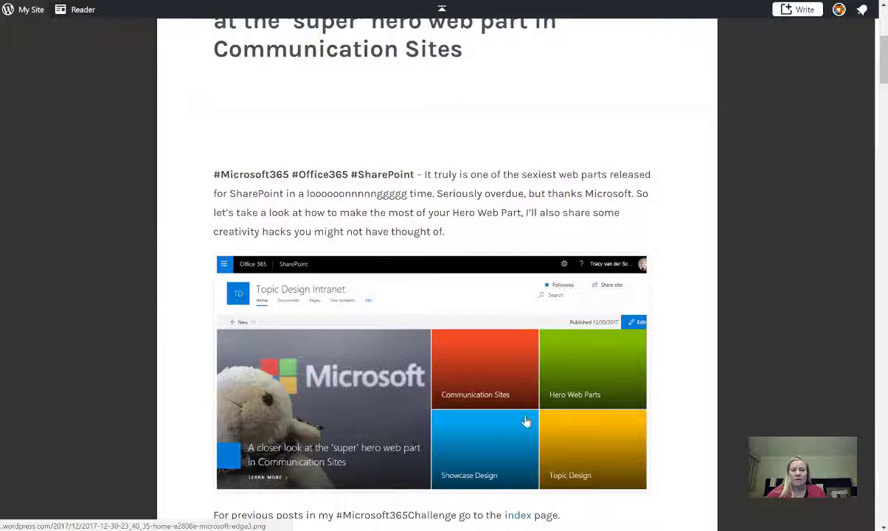
Review the Day 90 post's hero web part configuration instructions and its creativity hacks for images, team introductions and GIFs
{"action": "scroll", "coordinate": [322, 125], "scroll_direction": "down", "scroll_amount": 14}
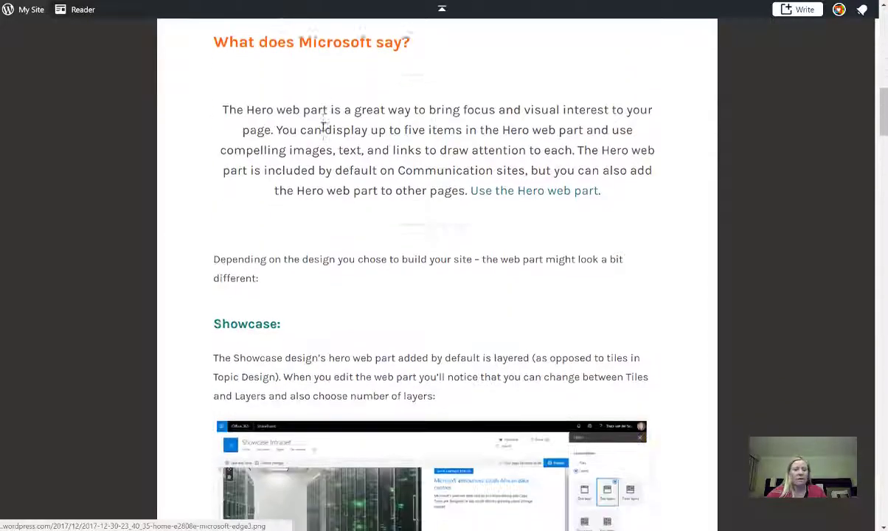
{"action": "scroll", "coordinate": [322, 131], "scroll_direction": "down", "scroll_amount": 2}
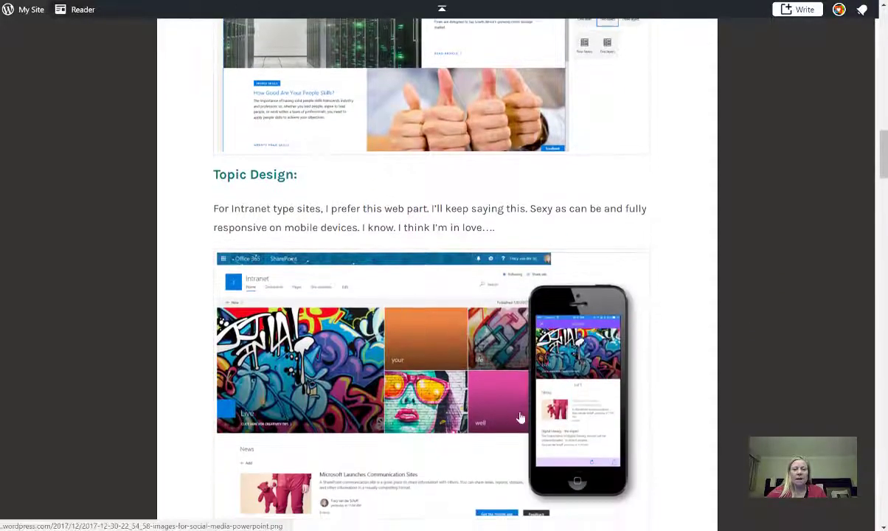
{"action": "scroll", "coordinate": [412, 322], "scroll_direction": "down", "scroll_amount": 10}
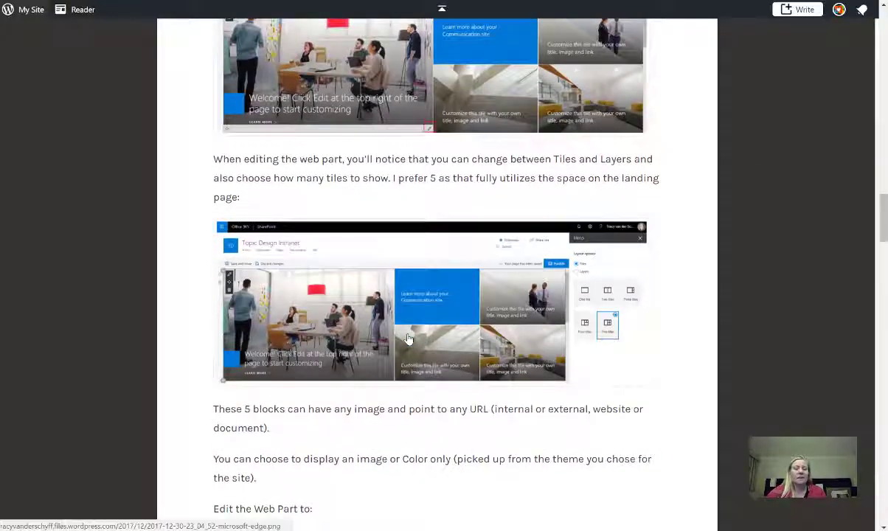
{"action": "scroll", "coordinate": [408, 338], "scroll_direction": "down", "scroll_amount": 12}
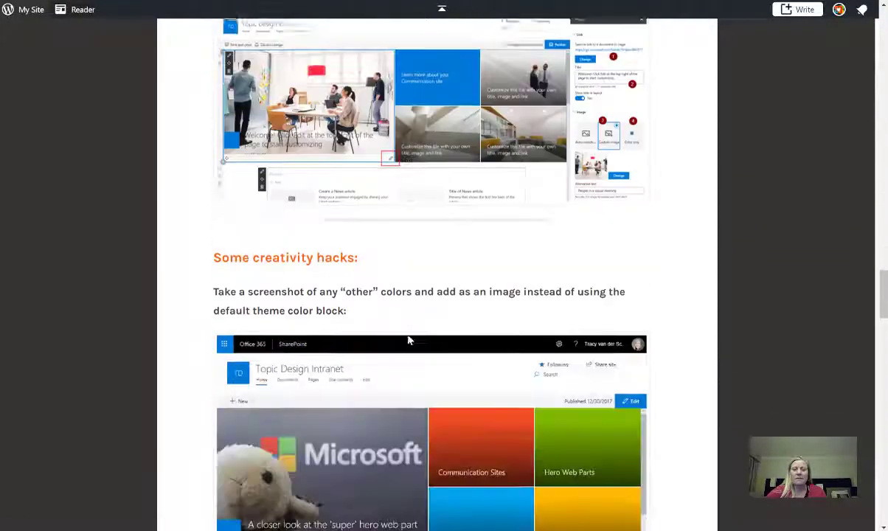
{"action": "scroll", "coordinate": [410, 340], "scroll_direction": "down", "scroll_amount": 4}
{"action": "scroll", "coordinate": [407, 341], "scroll_direction": "down", "scroll_amount": 4}
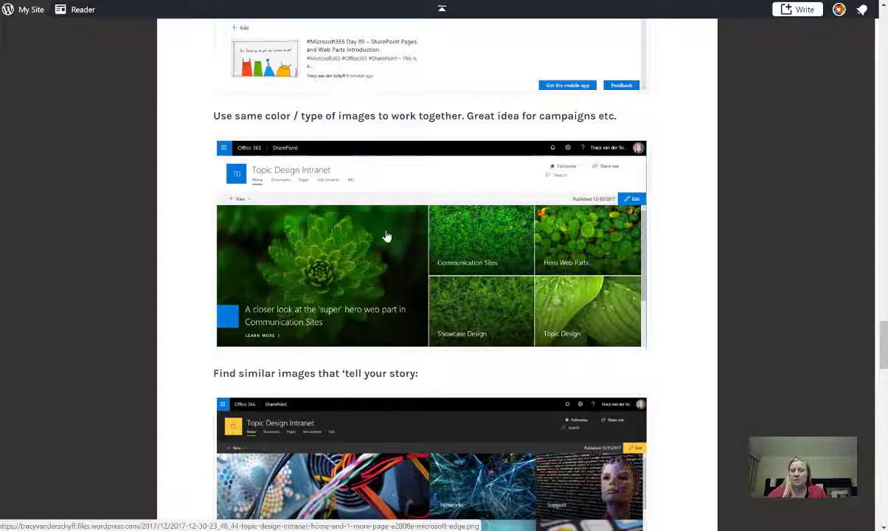
{"action": "scroll", "coordinate": [402, 312], "scroll_direction": "down", "scroll_amount": 2}
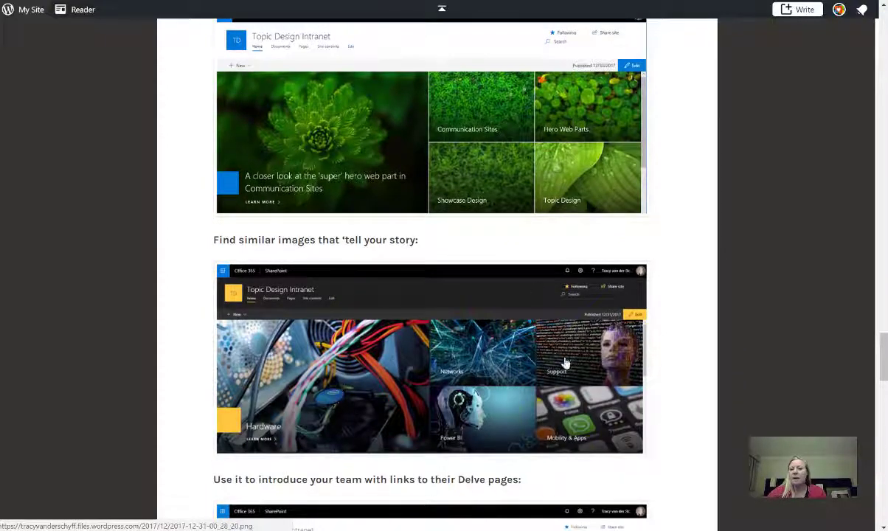
{"action": "scroll", "coordinate": [372, 318], "scroll_direction": "down", "scroll_amount": 4}
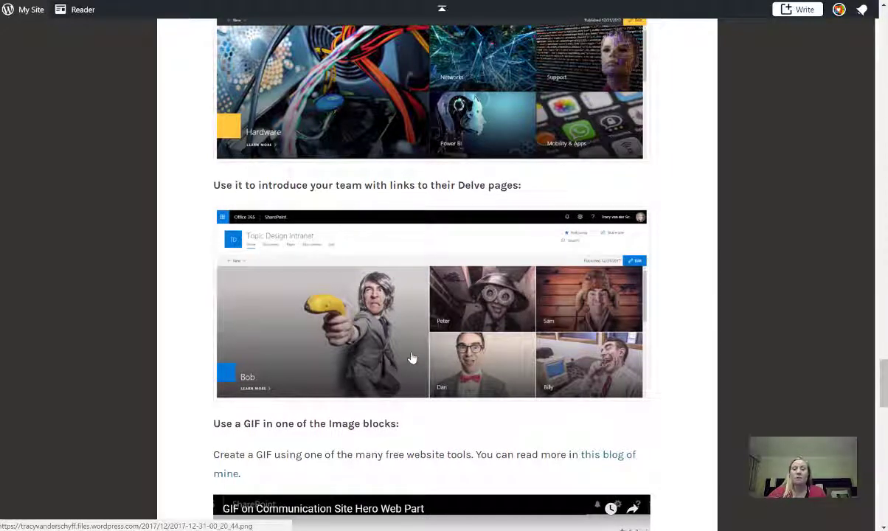
{"action": "scroll", "coordinate": [347, 340], "scroll_direction": "down", "scroll_amount": 4}
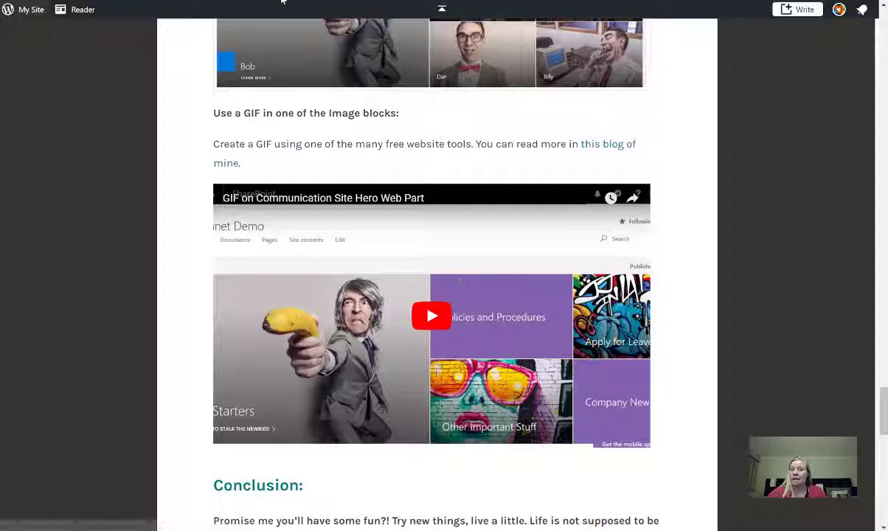
Examine the Day 59 blog post on creating a GIF and adding it to a Hero Web Part
{"action": "key", "text": "Home"}
{"action": "scroll", "coordinate": [402, 309], "scroll_direction": "down", "scroll_amount": 1}
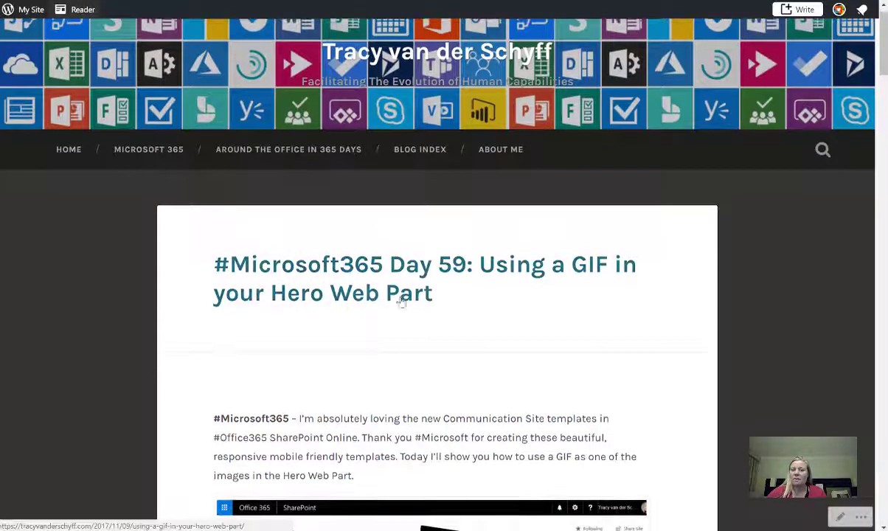
{"action": "scroll", "coordinate": [574, 321], "scroll_direction": "down", "scroll_amount": 2}
{"action": "scroll", "coordinate": [574, 321], "scroll_direction": "down", "scroll_amount": 2}
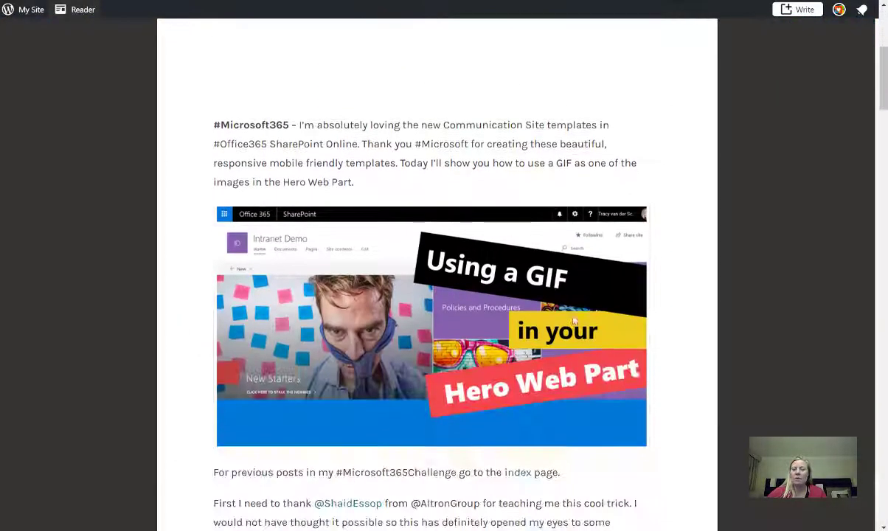
{"action": "scroll", "coordinate": [515, 371], "scroll_direction": "down", "scroll_amount": 1}
{"action": "scroll", "coordinate": [515, 371], "scroll_direction": "down", "scroll_amount": 10}
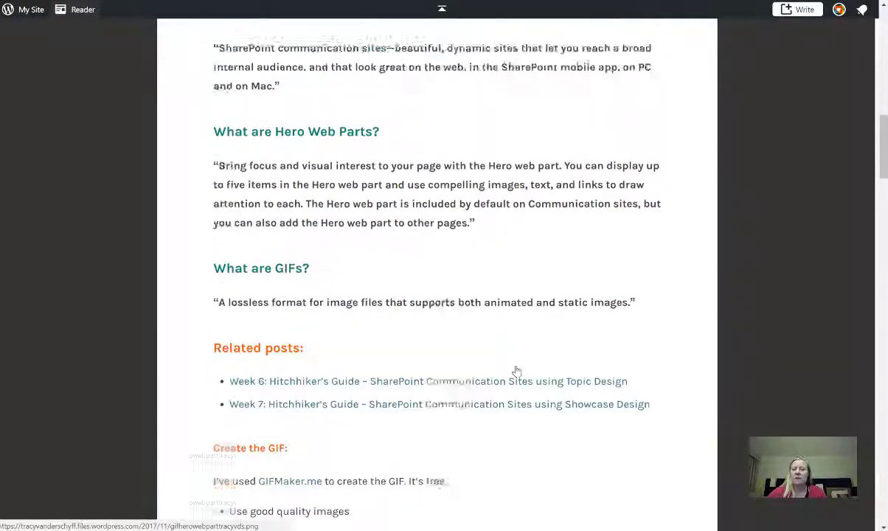
{"action": "scroll", "coordinate": [516, 371], "scroll_direction": "down", "scroll_amount": 3}
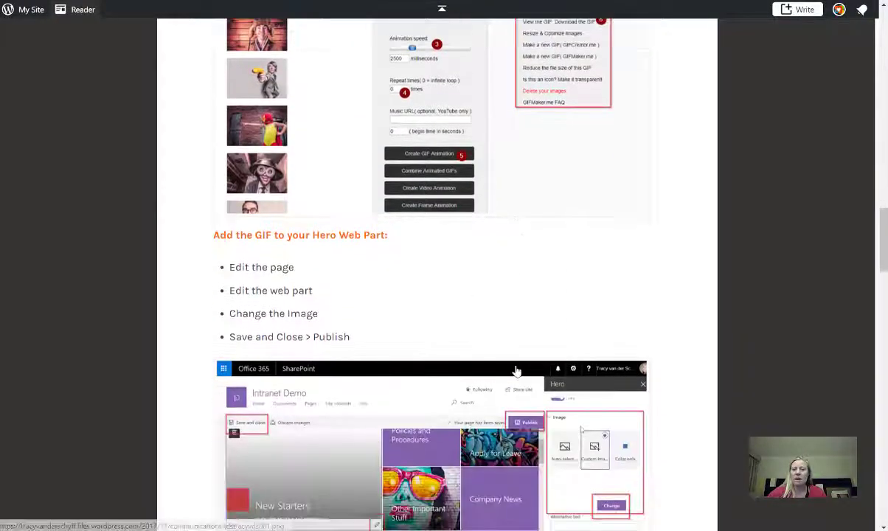
{"action": "scroll", "coordinate": [114, 150], "scroll_direction": "up", "scroll_amount": 3}
{"action": "scroll", "coordinate": [486, 330], "scroll_direction": "down", "scroll_amount": 5}
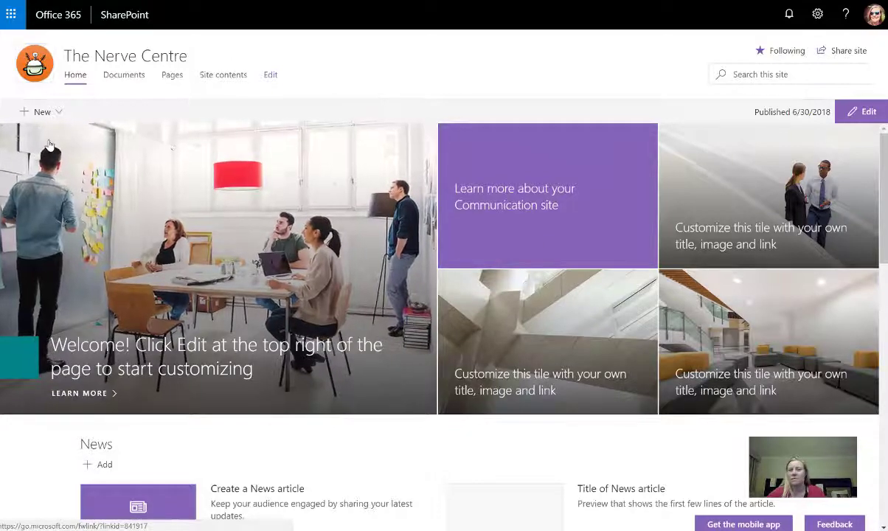
Put The Nerve Centre home page into edit mode and open the Hero web part's layout options
{"action": "left_click", "coordinate": [861, 111]}
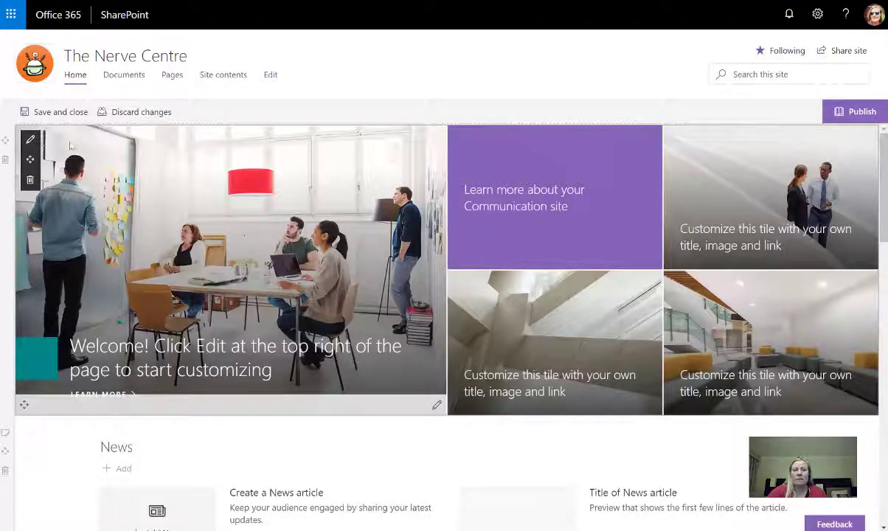
{"action": "left_click", "coordinate": [30, 144]}
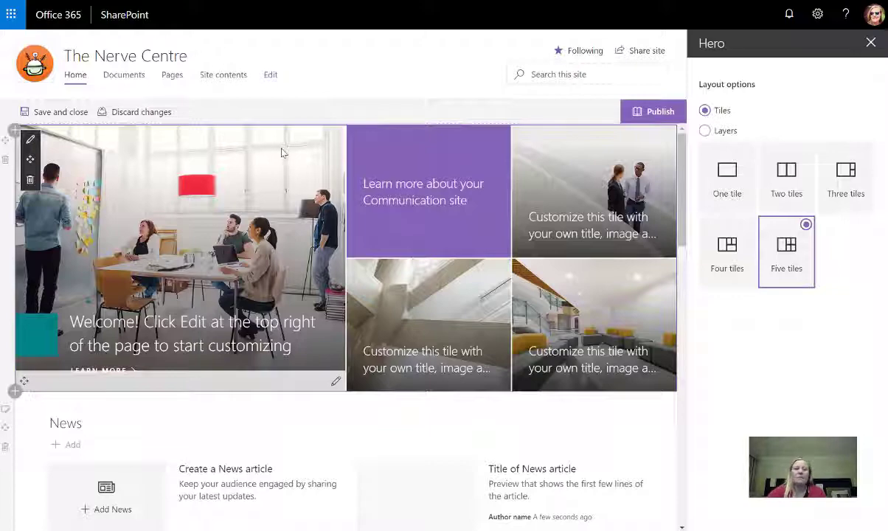
{"action": "scroll", "coordinate": [280, 177], "scroll_direction": "down", "scroll_amount": 2}
{"action": "scroll", "coordinate": [279, 212], "scroll_direction": "up", "scroll_amount": 2}
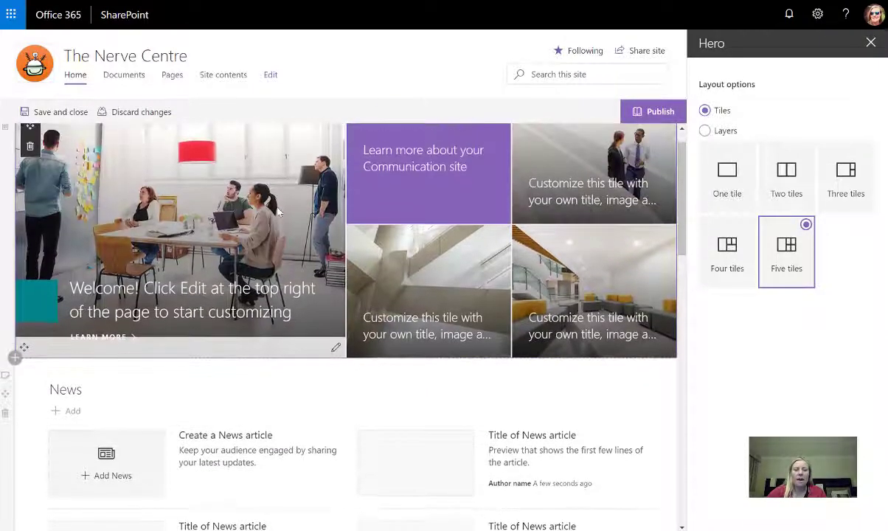
{"action": "scroll", "coordinate": [311, 244], "scroll_direction": "up", "scroll_amount": 1}
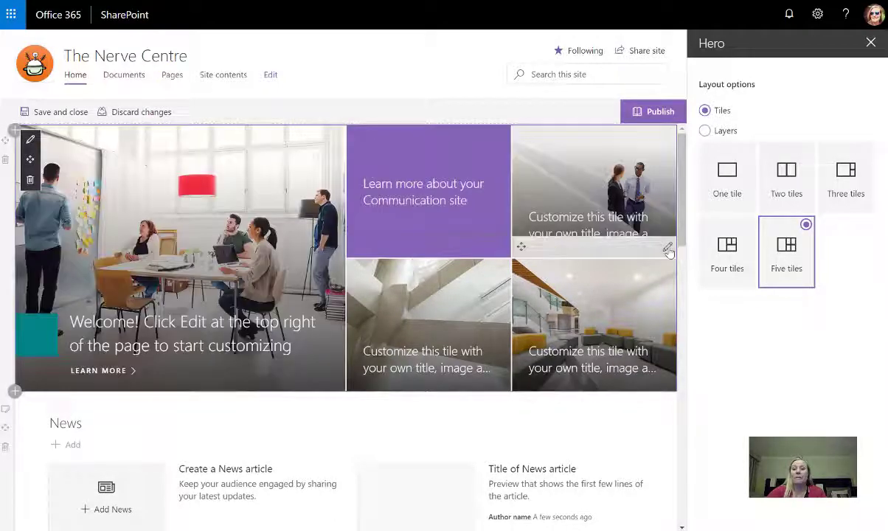
{"action": "left_click", "coordinate": [668, 247]}
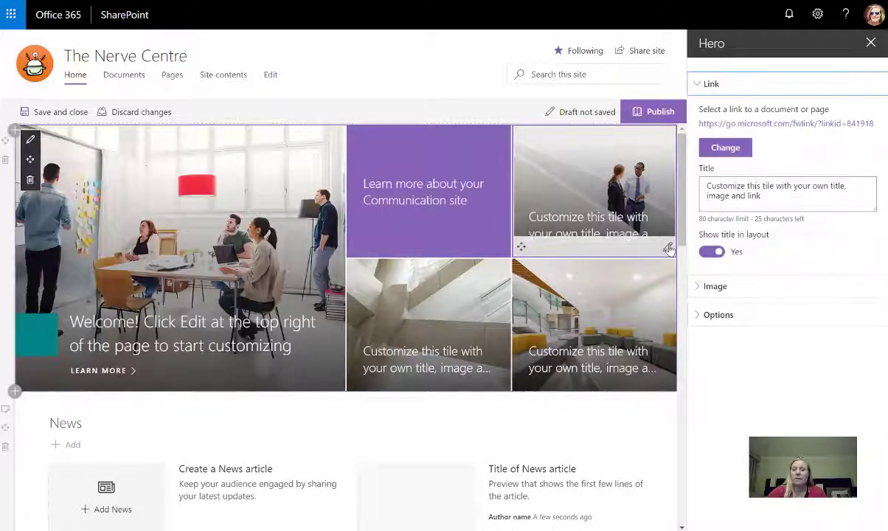
{"action": "left_click", "coordinate": [716, 287]}
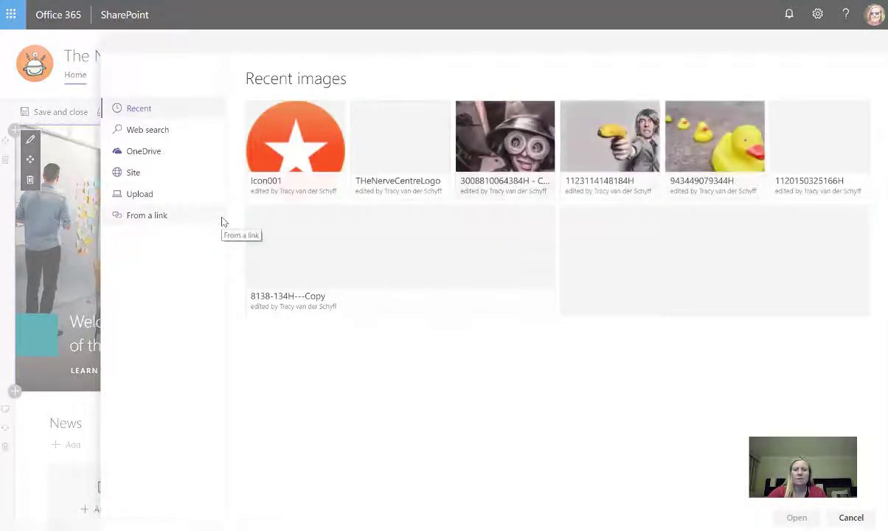
{"action": "left_click", "coordinate": [642, 123]}
{"action": "left_click", "coordinate": [784, 523]}
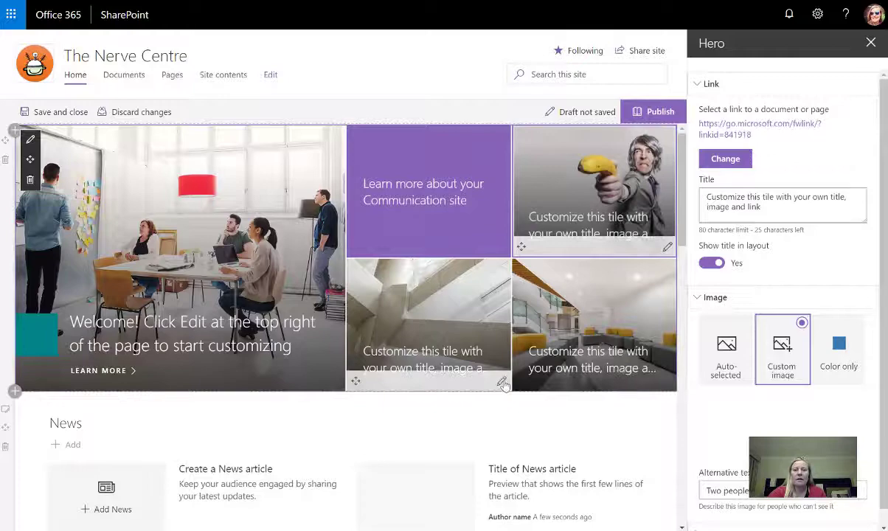
Give the hero's lower-middle tile the custom photo of the laughing man at a computer and title it Information Technology
{"action": "left_click", "coordinate": [502, 382]}
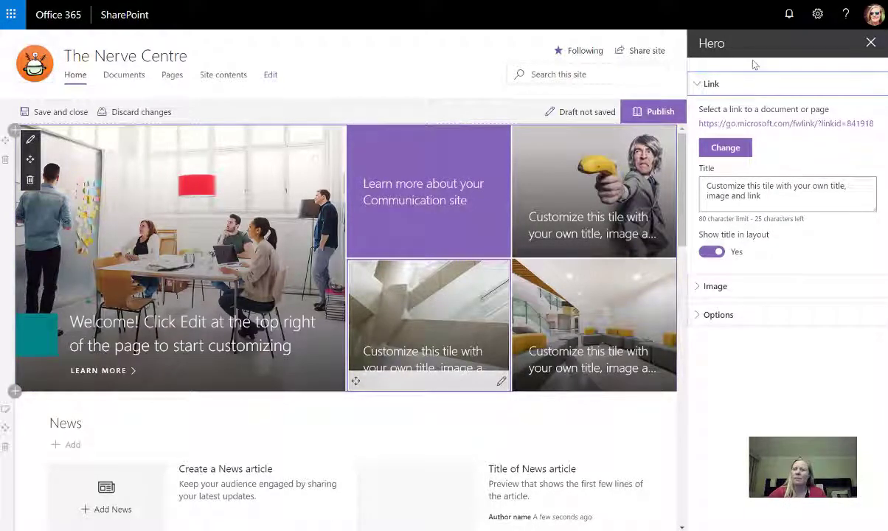
{"action": "left_click", "coordinate": [713, 289]}
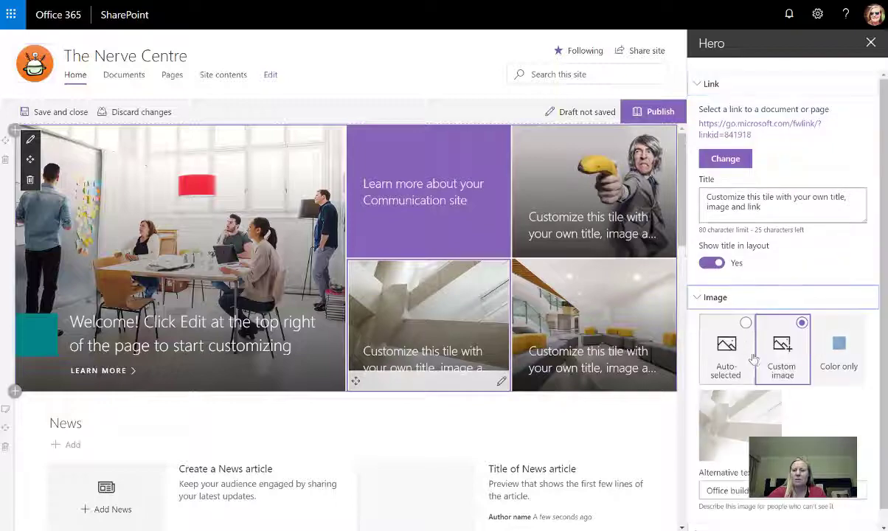
{"action": "left_click", "coordinate": [782, 351]}
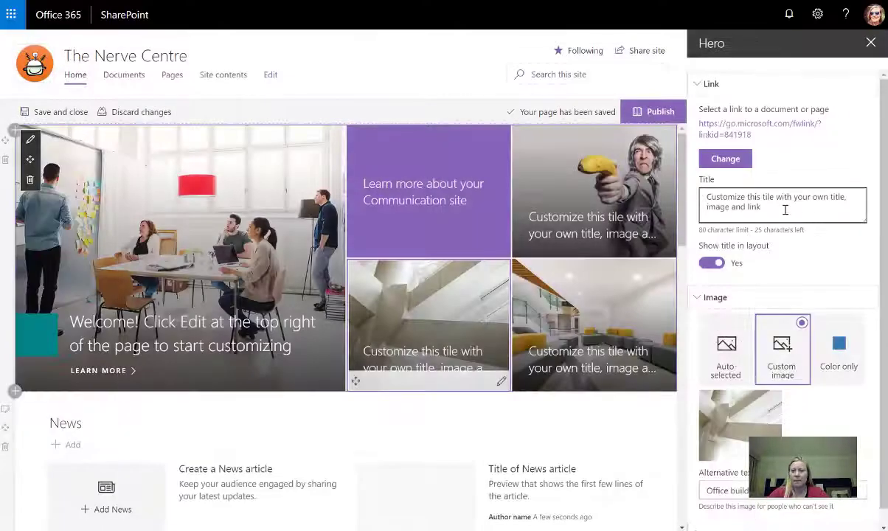
{"action": "double_click", "coordinate": [784, 210]}
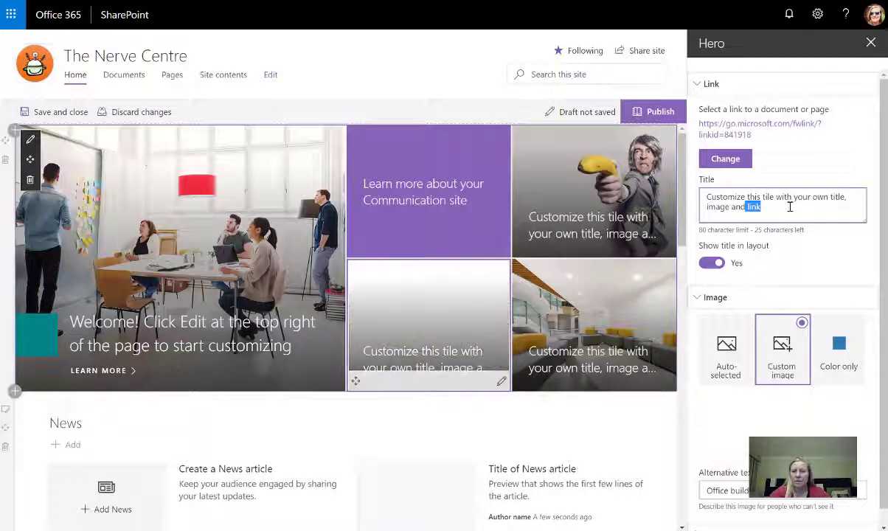
{"action": "left_click_drag", "start_coordinate": [761, 208], "coordinate": [734, 208]}
{"action": "key", "text": "ctrl+a"}
{"action": "type", "text": "Information Technology"}
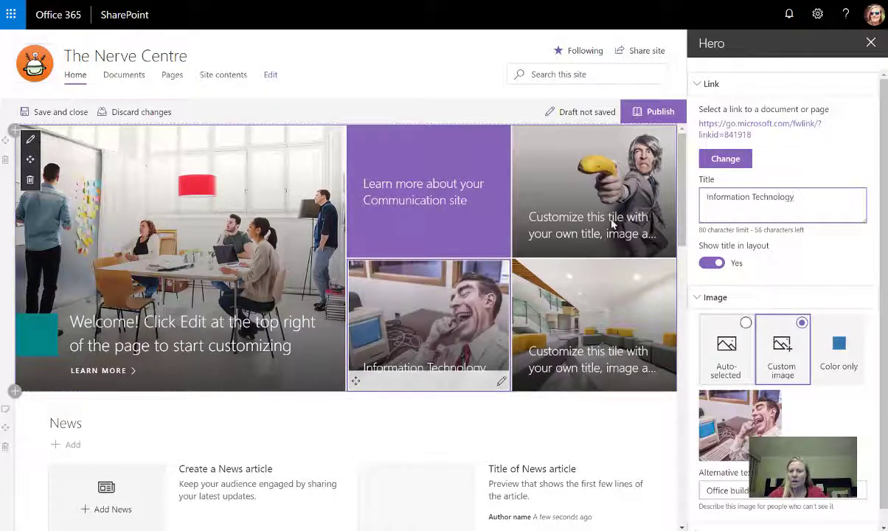
Set the title of the hero's upper-right banana-man tile to Marketing
{"action": "left_click", "coordinate": [667, 250]}
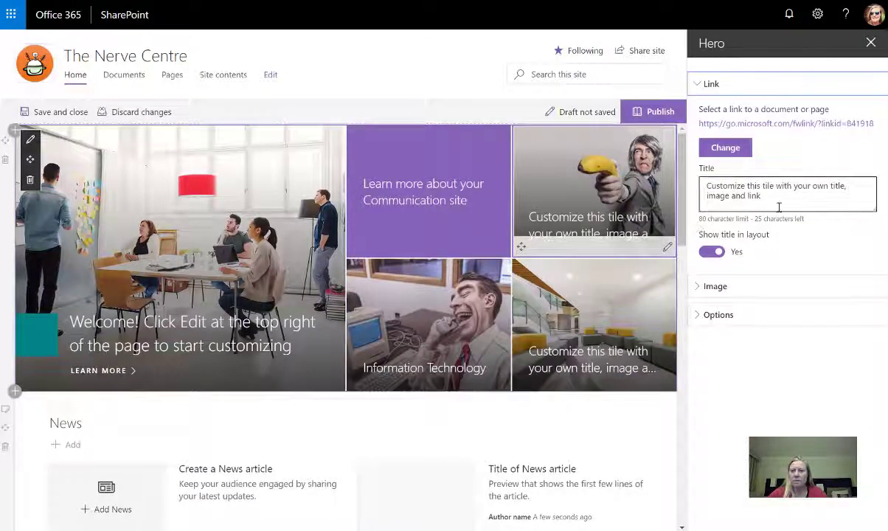
{"action": "key", "text": "ctrl+a"}
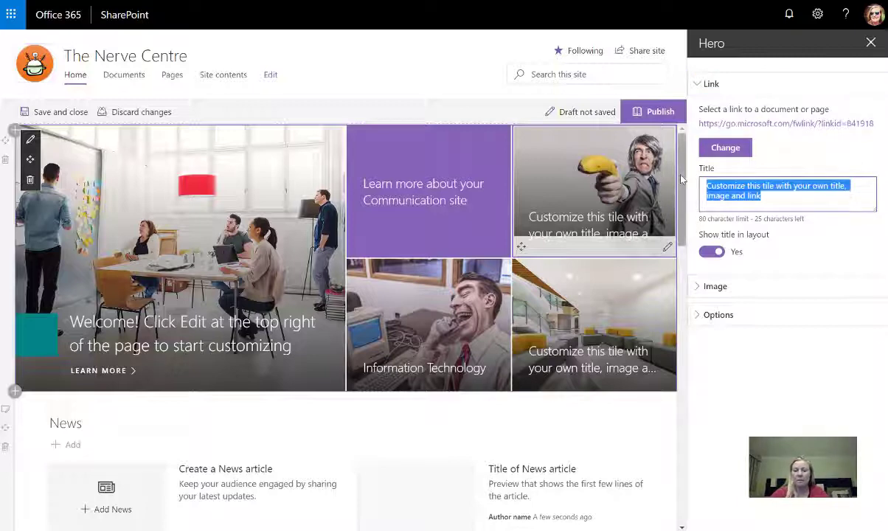
{"action": "type", "text": "Marketing"}
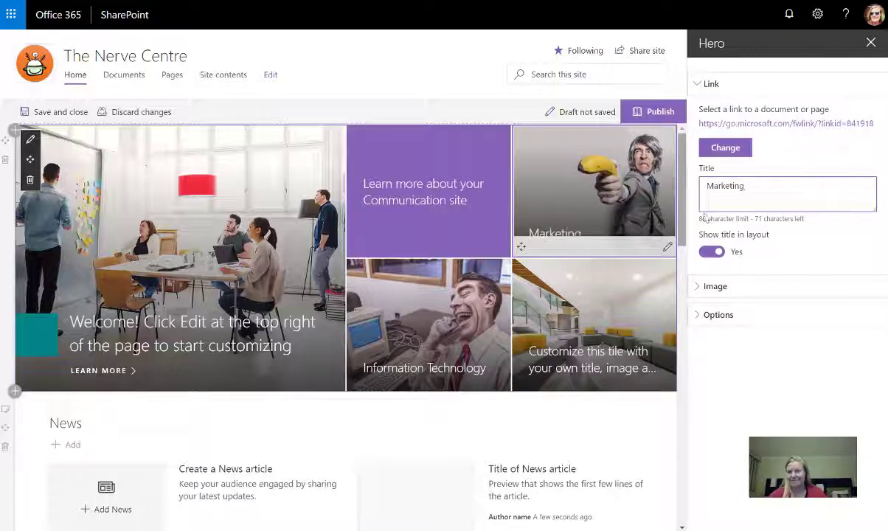
{"action": "left_click", "coordinate": [668, 381]}
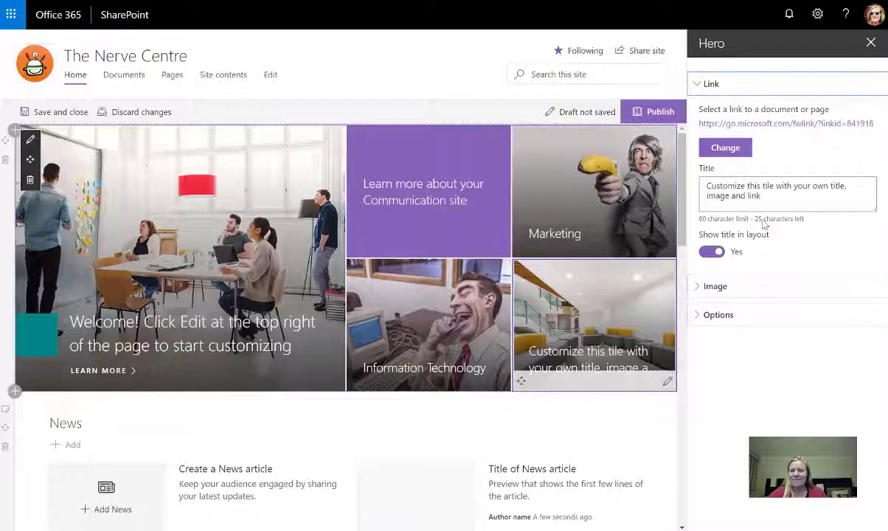
{"action": "left_click", "coordinate": [713, 288]}
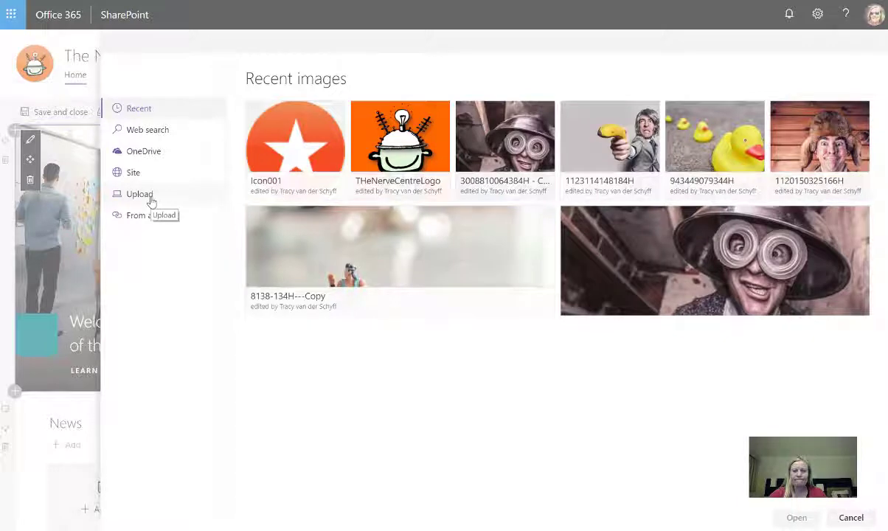
{"action": "left_click", "coordinate": [719, 139]}
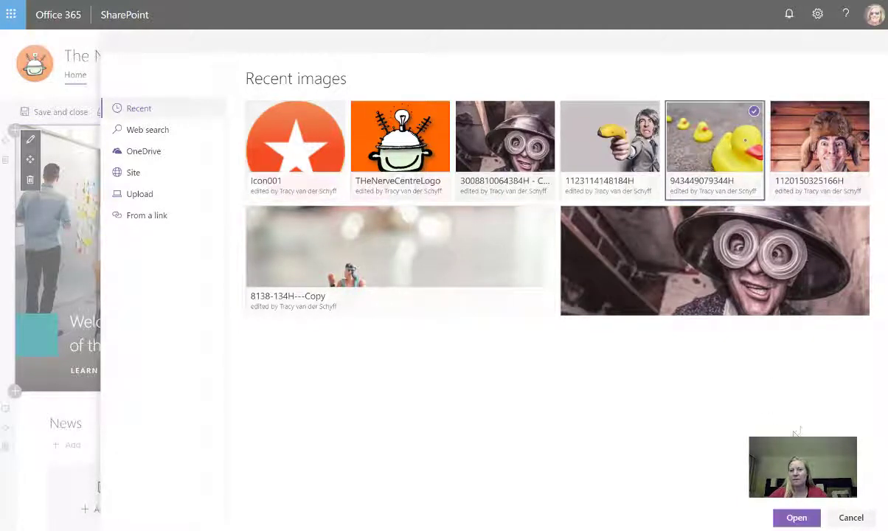
{"action": "left_click", "coordinate": [797, 518]}
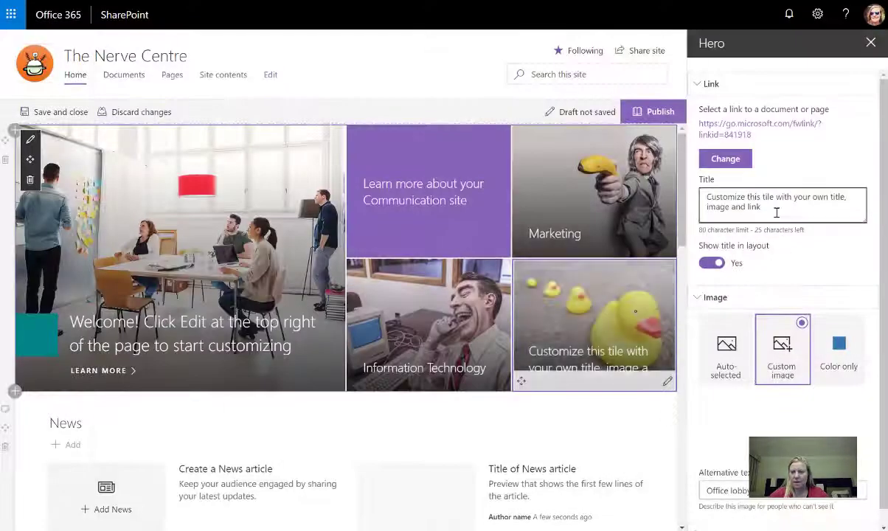
{"action": "left_click_drag", "start_coordinate": [777, 208], "coordinate": [661, 181]}
{"action": "type", "text": "Lea"}
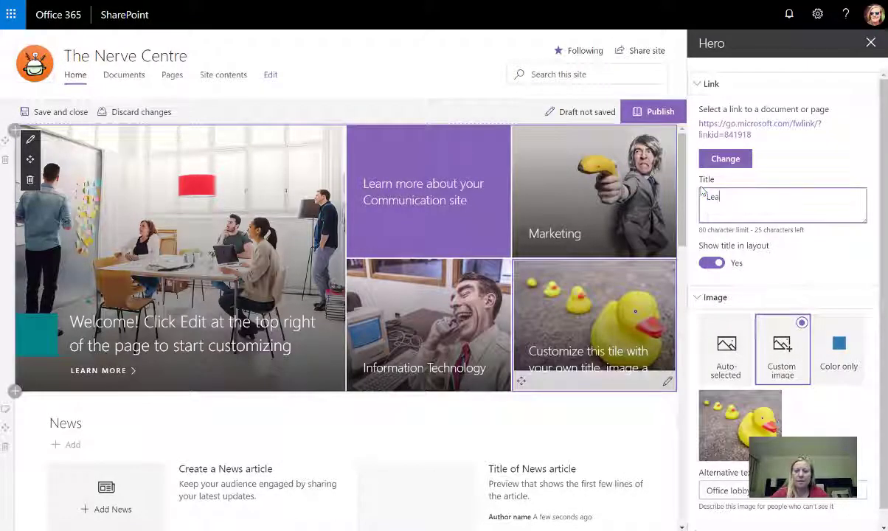
{"action": "type", "text": "dership Sk"}
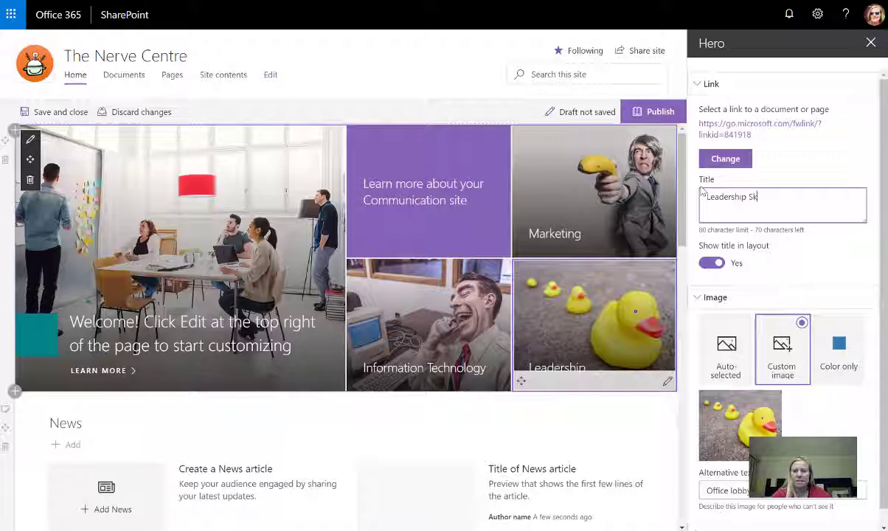
{"action": "type", "text": "ills"}
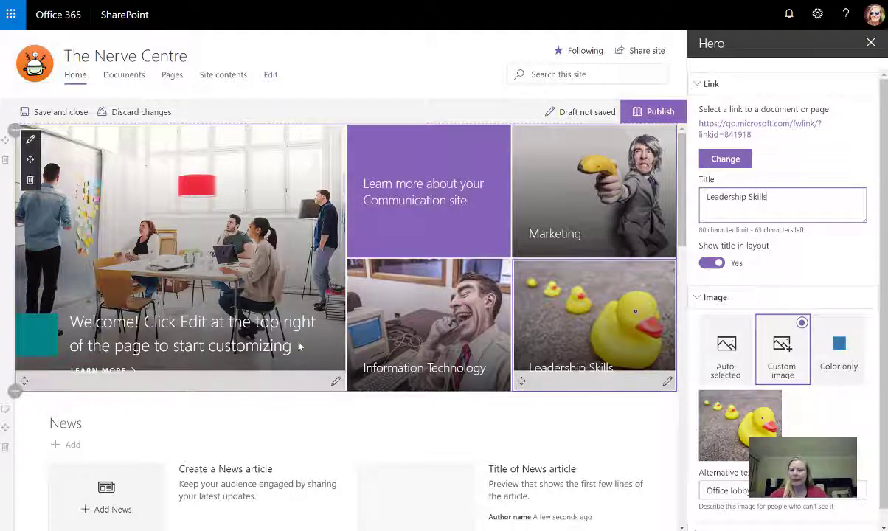
Set the title of the large hero tile to Human Resources
{"action": "left_click", "coordinate": [15, 391]}
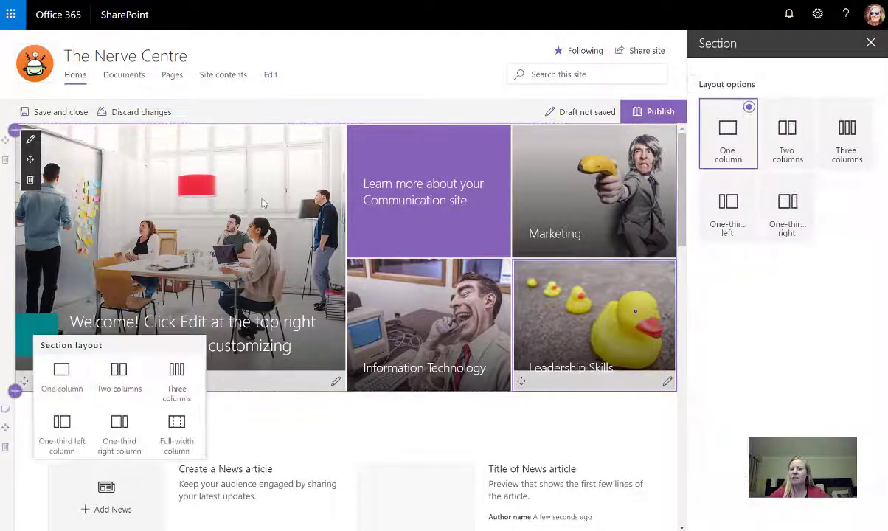
{"action": "left_click", "coordinate": [336, 382]}
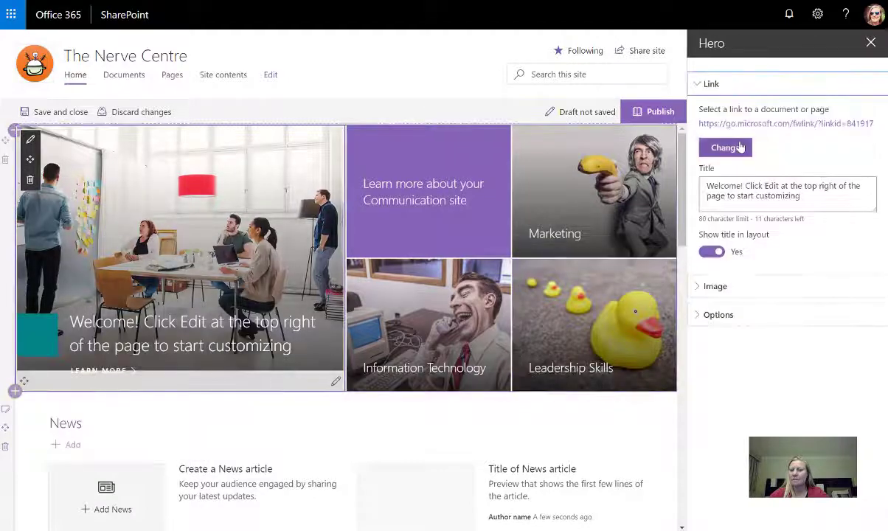
{"action": "left_click_drag", "start_coordinate": [816, 198], "coordinate": [659, 178]}
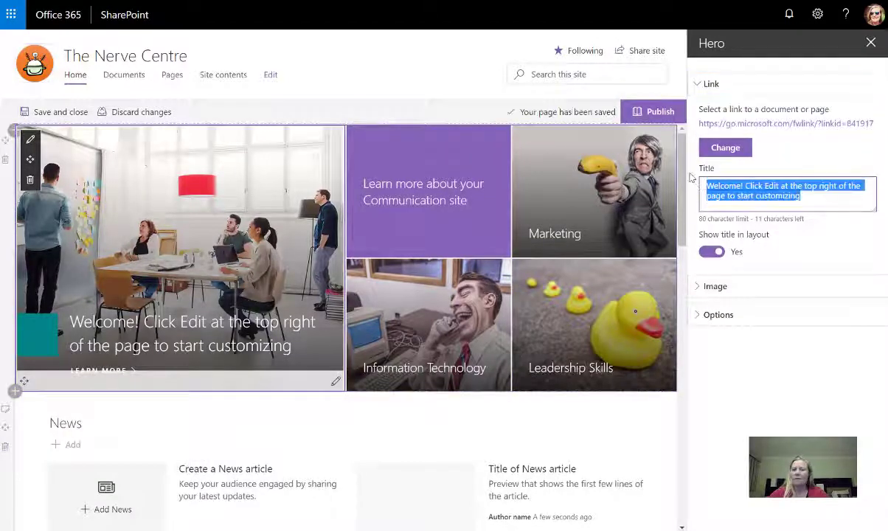
{"action": "type", "text": "Human Res"}
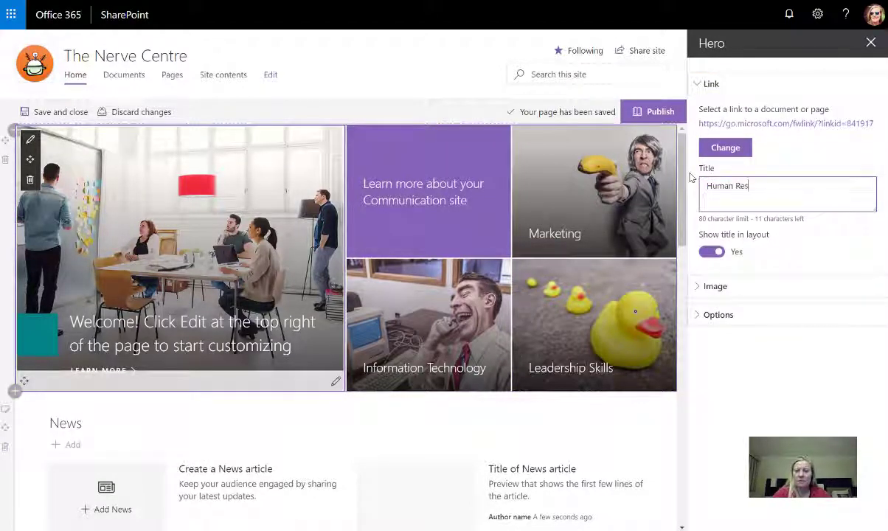
{"action": "type", "text": "ources"}
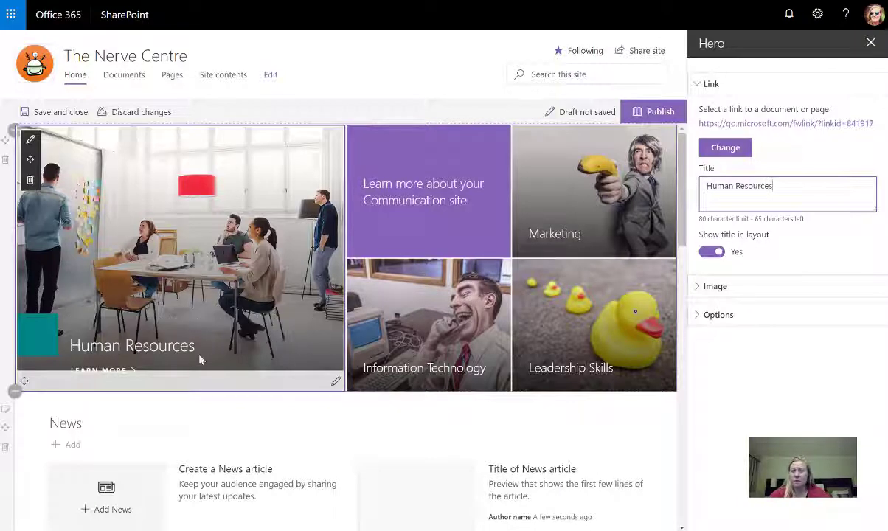
Set the large Human Resources tile's call to action text to "Click here to learn more about HR"
{"action": "left_click", "coordinate": [723, 316]}
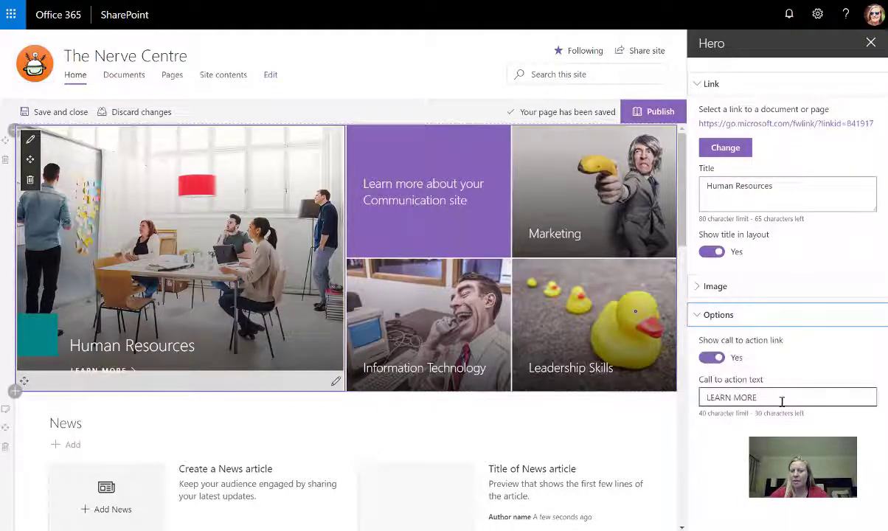
{"action": "left_click_drag", "start_coordinate": [782, 401], "coordinate": [644, 398]}
{"action": "type", "text": "dlick "}
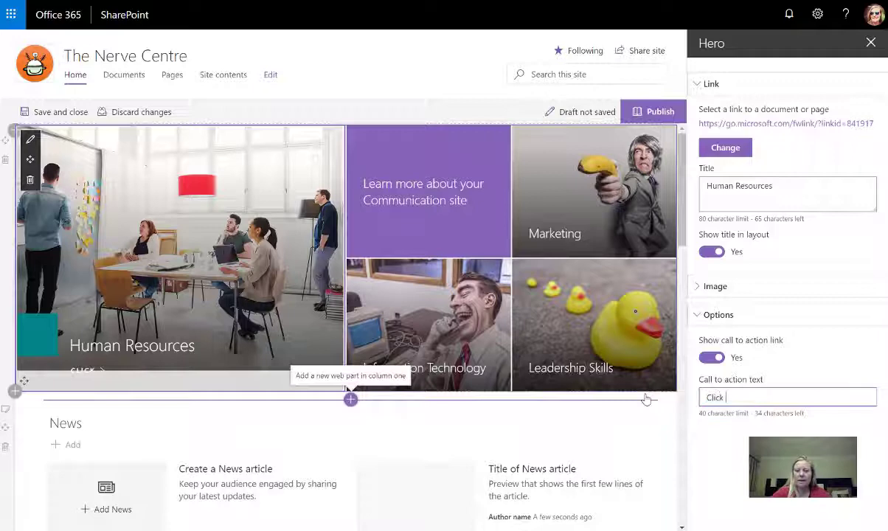
{"action": "type", "text": "here to learn"}
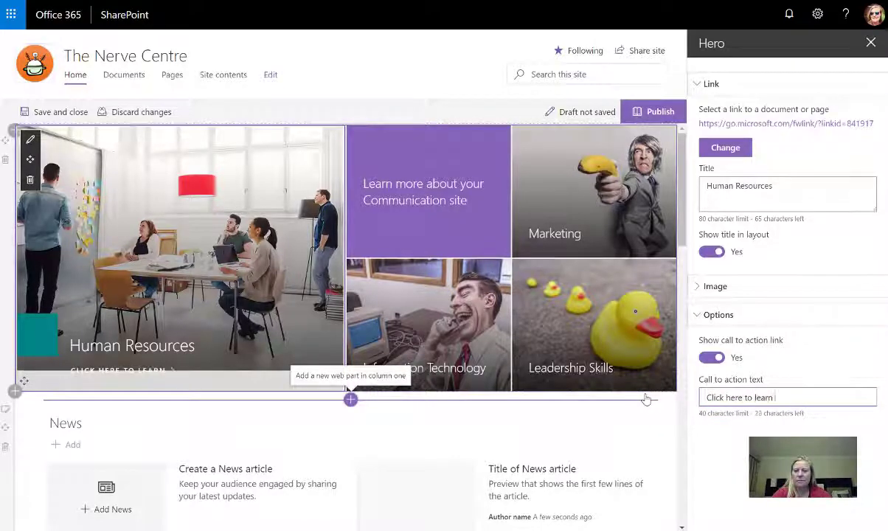
{"action": "type", "text": " more about HR"}
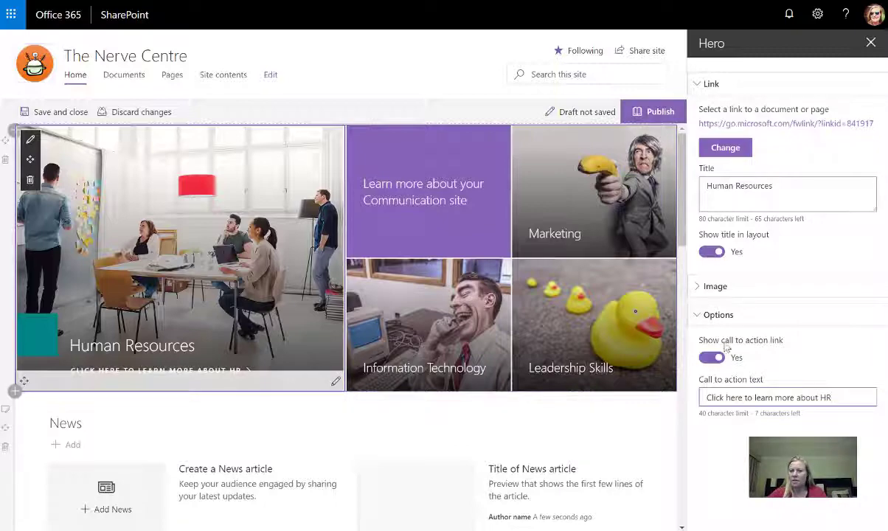
Upload the animated "Changing a culture starts with you" image from the computer as the Human Resources tile's image and publish the page
{"action": "left_click", "coordinate": [716, 287]}
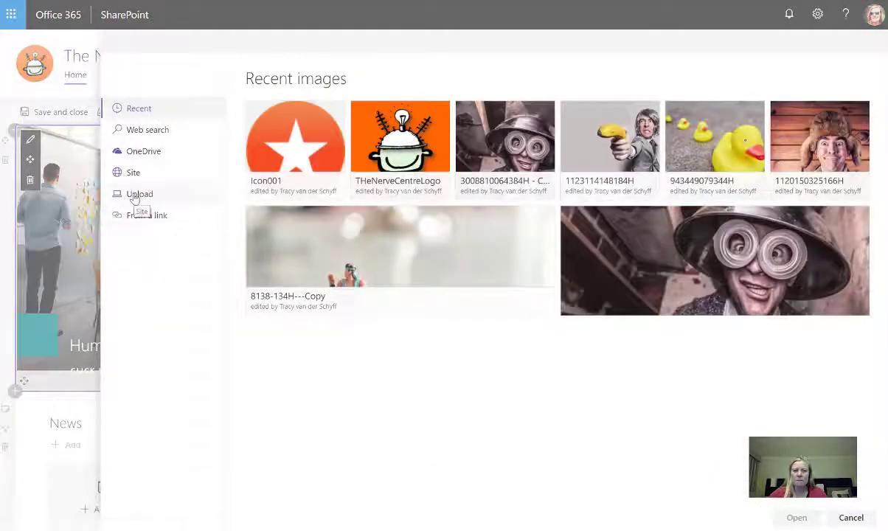
{"action": "left_click", "coordinate": [135, 194]}
{"action": "left_click", "coordinate": [243, 105]}
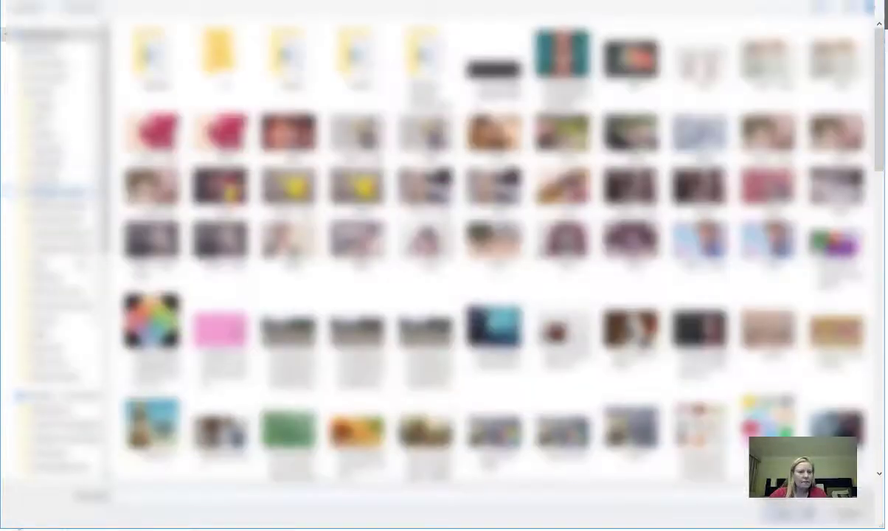
{"action": "left_click", "coordinate": [48, 63]}
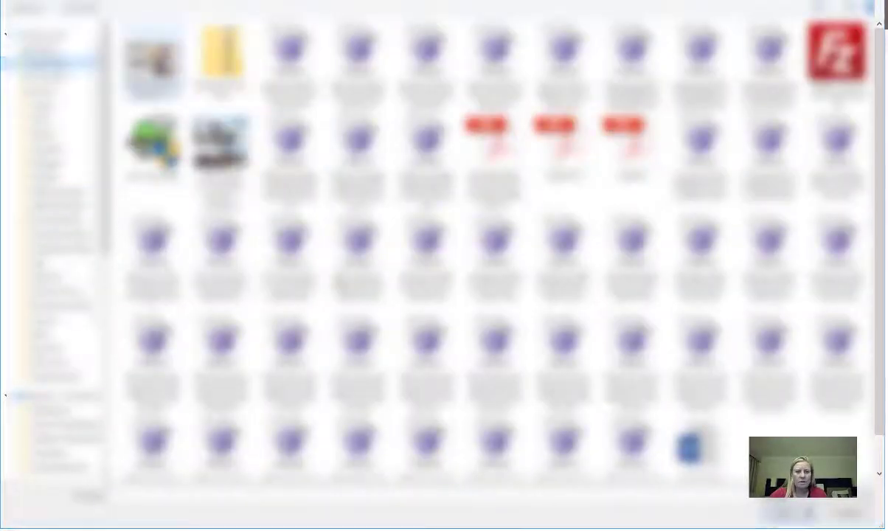
{"action": "double_click", "coordinate": [156, 60]}
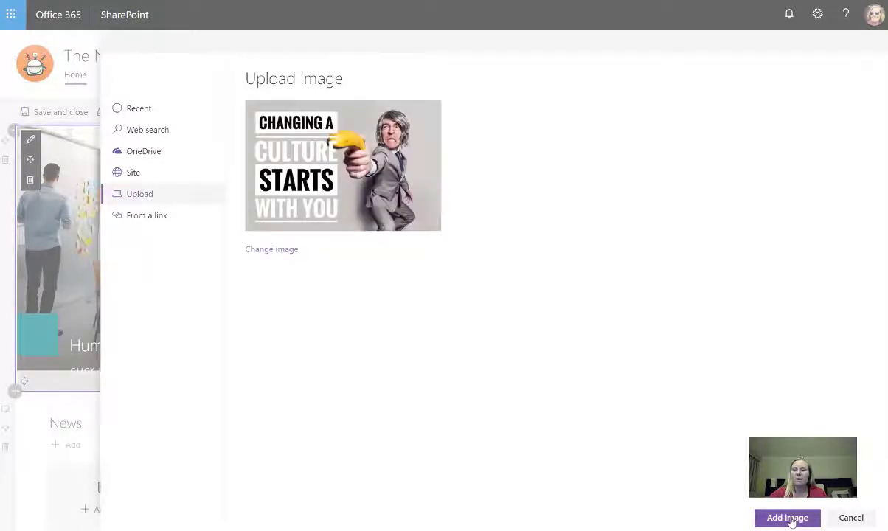
{"action": "left_click", "coordinate": [787, 518]}
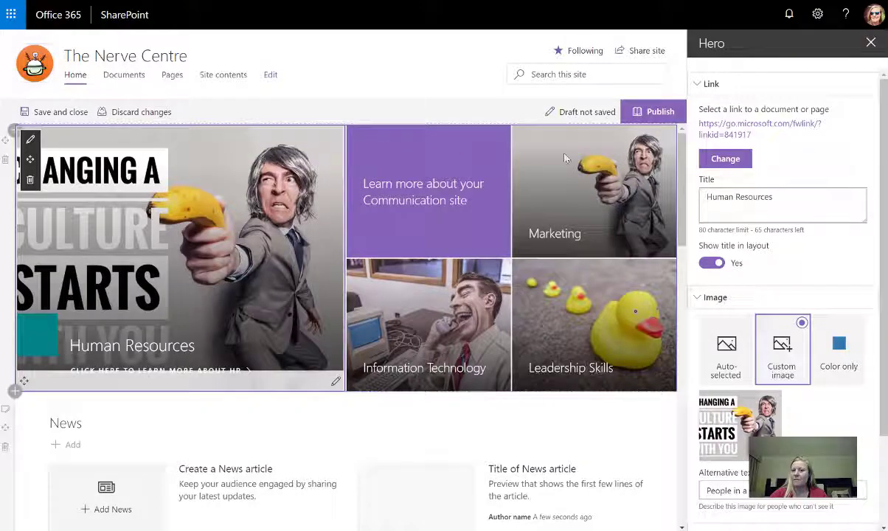
{"action": "left_click", "coordinate": [655, 110]}
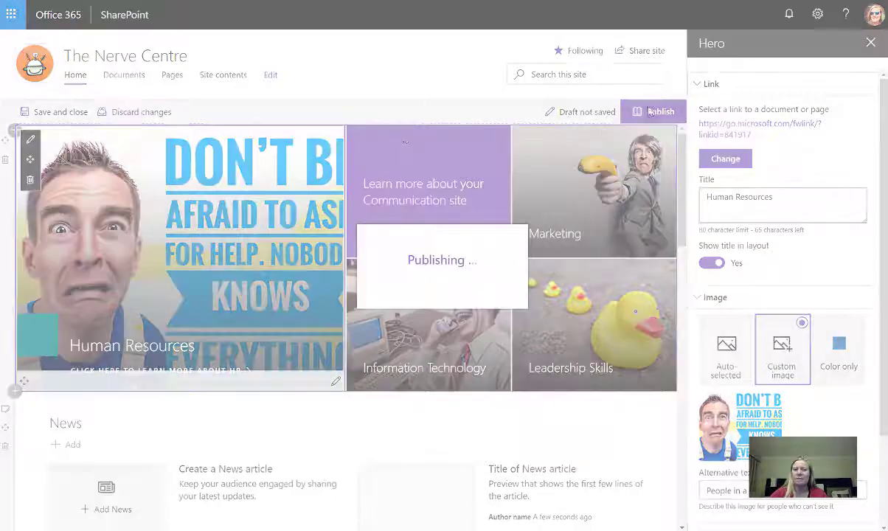